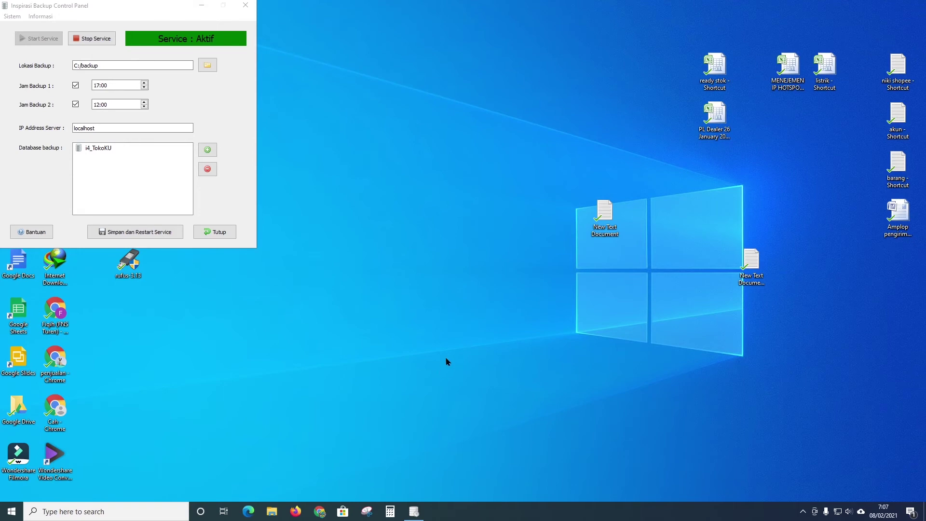
# Browse Recovered Volume (E:) in File Explorer and check the contents of New Microsoft Word Document, closing it when done
pyautogui.click(278, 506)
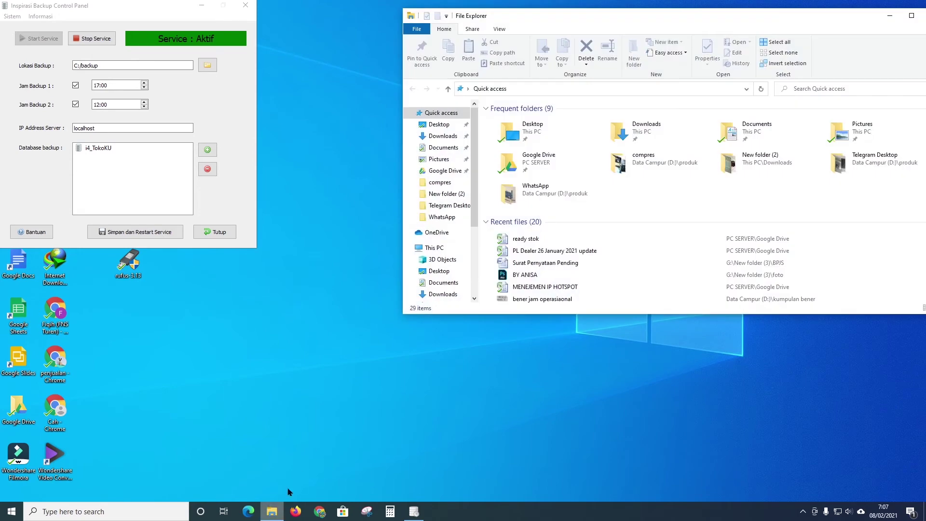
pyautogui.scroll(-4, 446, 256)
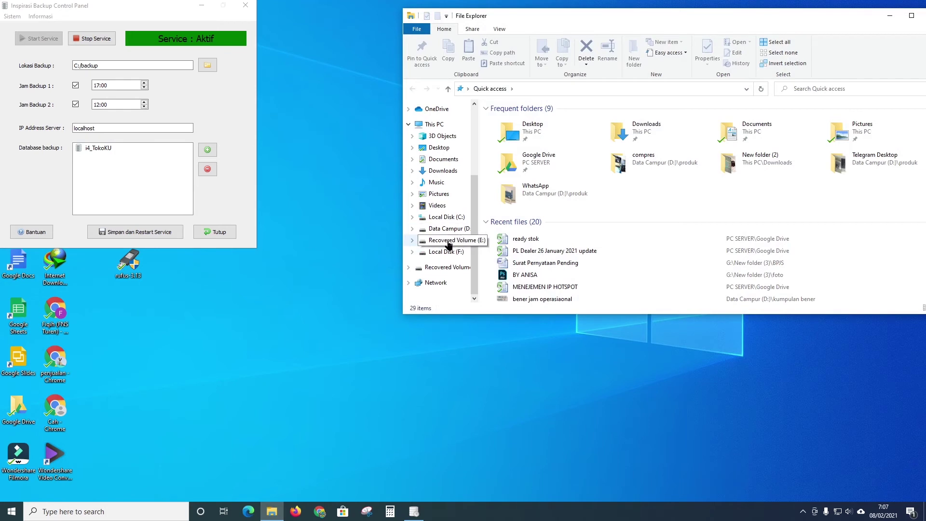
pyautogui.click(448, 241)
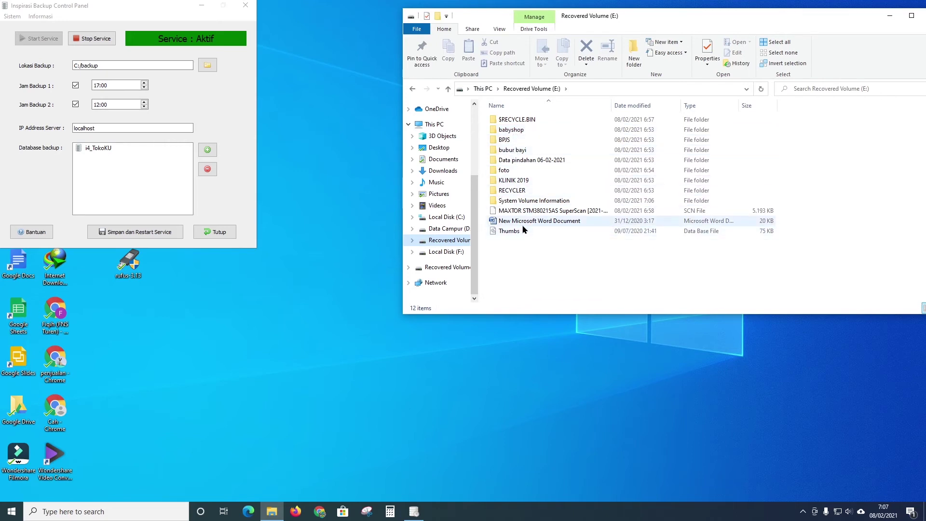
pyautogui.moveTo(528, 227)
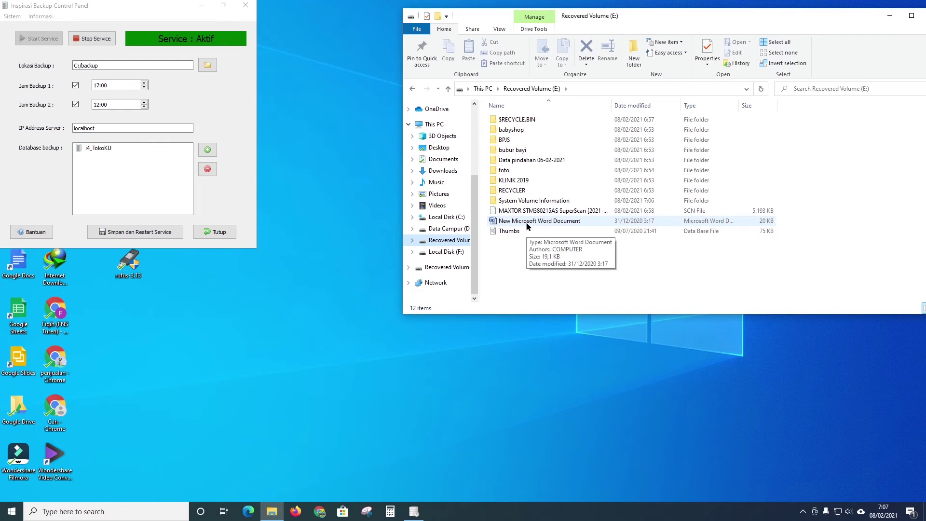
pyautogui.doubleClick(527, 224)
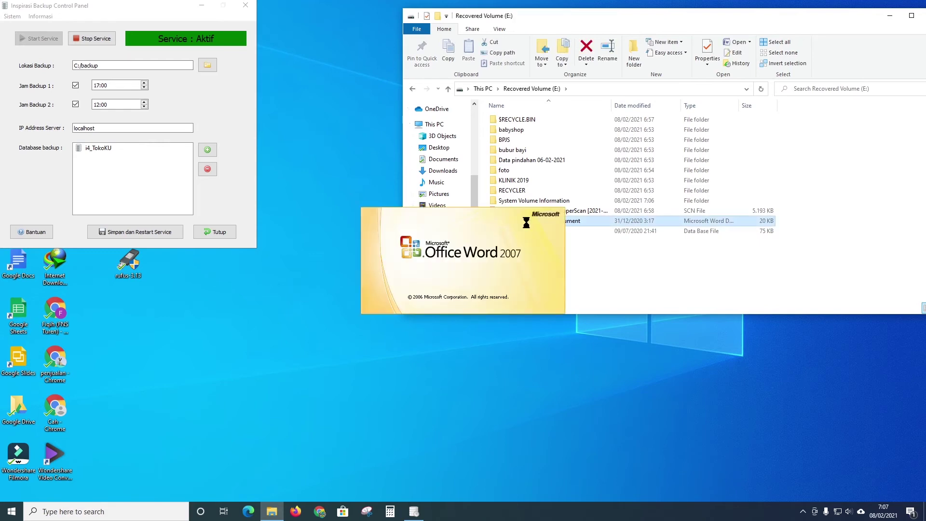
pyautogui.scroll(-8, 513, 232)
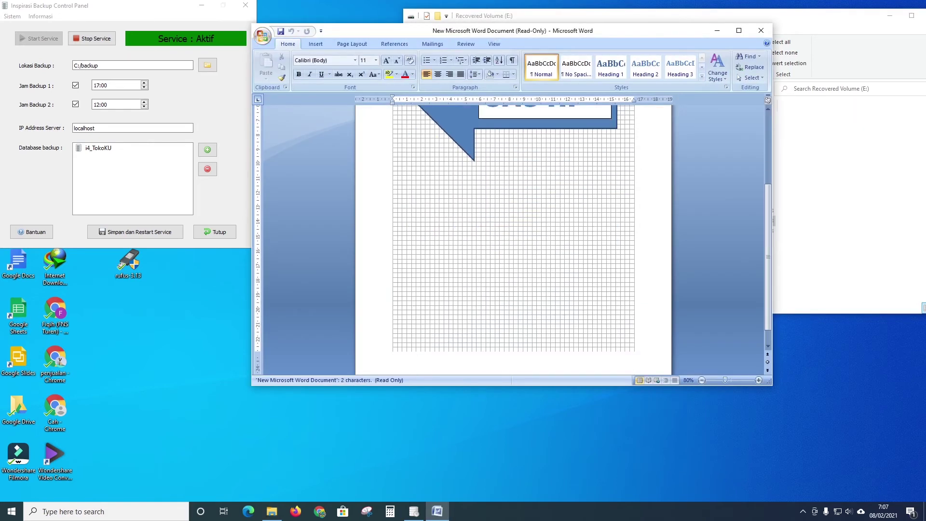
pyautogui.scroll(5, 471, 279)
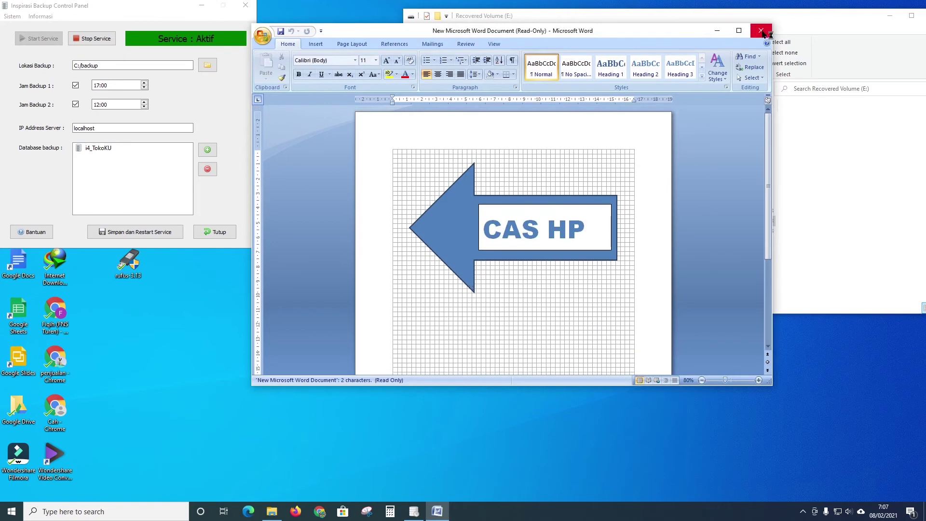
pyautogui.click(761, 31)
# Open the foto folder, view the second baby photo full size, and look through the folder's image thumbnails
pyautogui.doubleClick(520, 171)
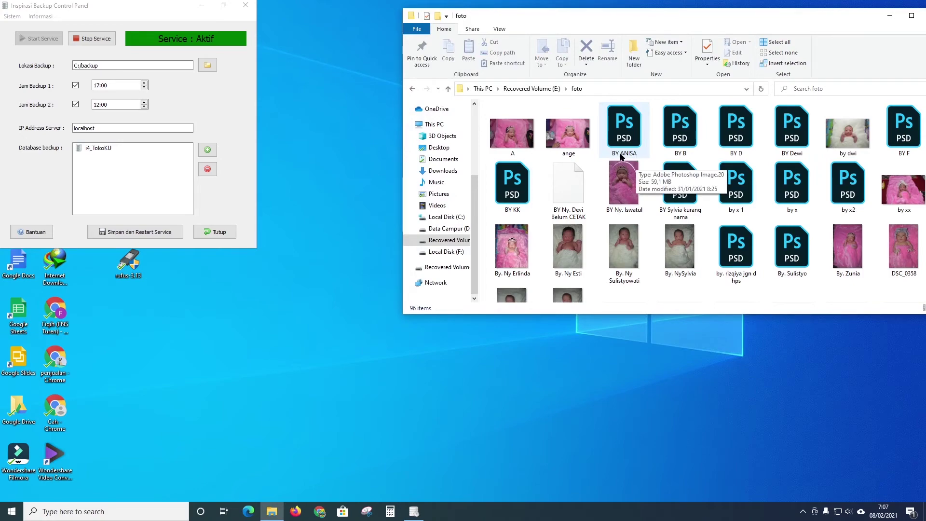
pyautogui.doubleClick(582, 147)
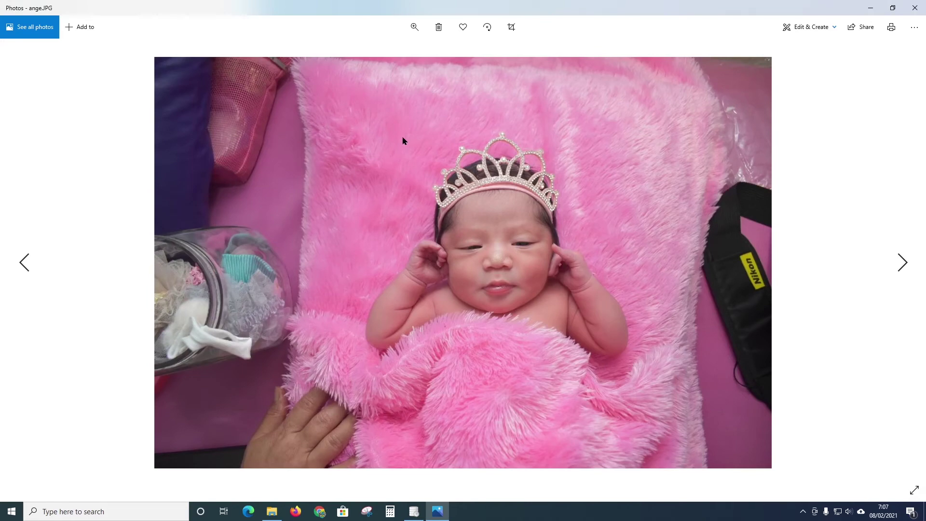
pyautogui.click(910, 12)
pyautogui.scroll(-10, 658, 200)
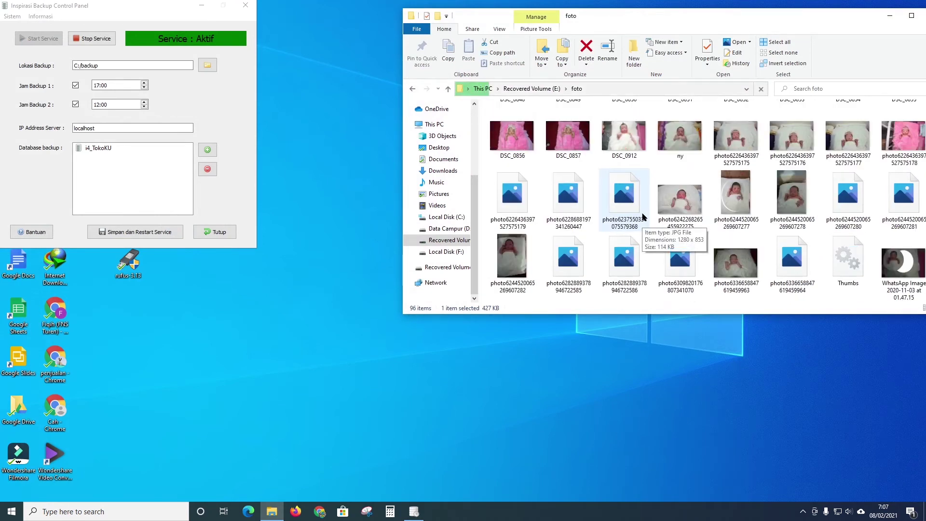
pyautogui.moveTo(754, 19); pyautogui.dragTo(604, 38)
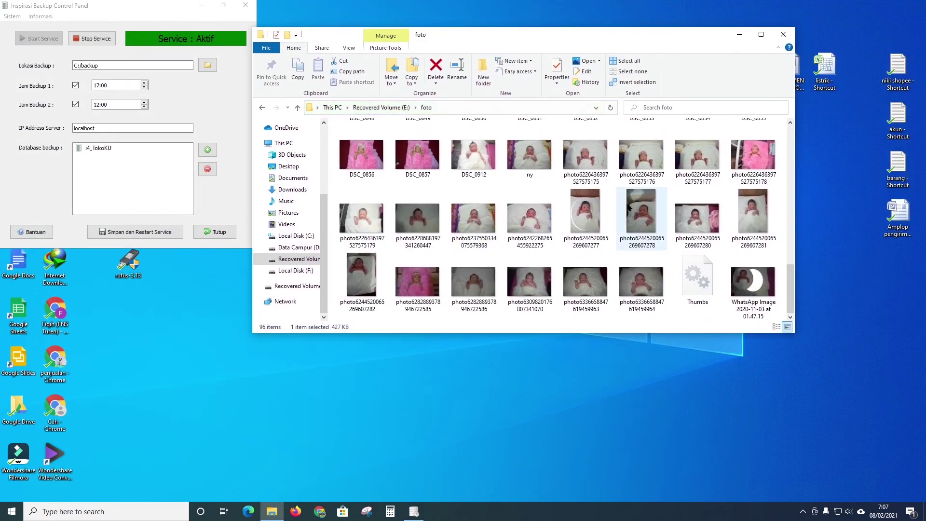
pyautogui.scroll(5, 628, 211)
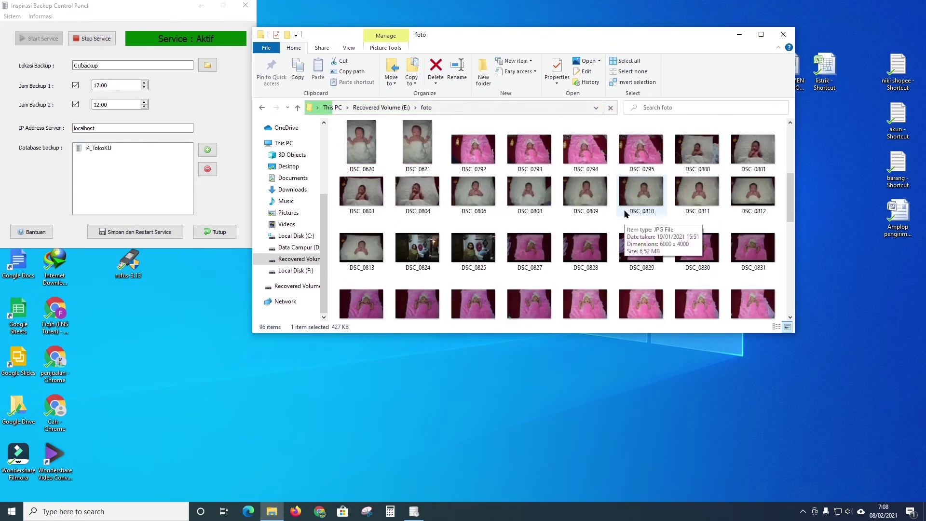
pyautogui.scroll(10, 624, 213)
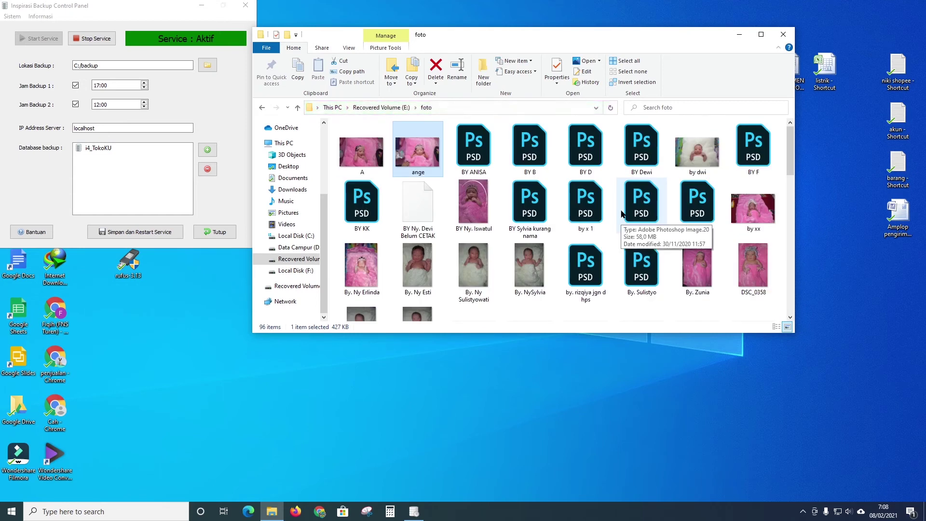
# Open the first Photoshop design in the foto folder without resolving its missing fonts, inspect the poster, and close Photoshop
pyautogui.click(479, 164)
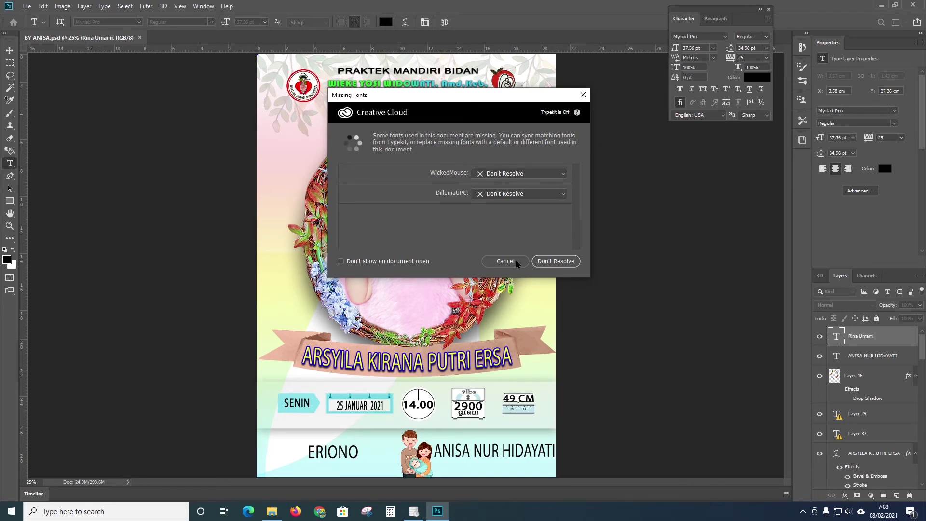
pyautogui.click(506, 261)
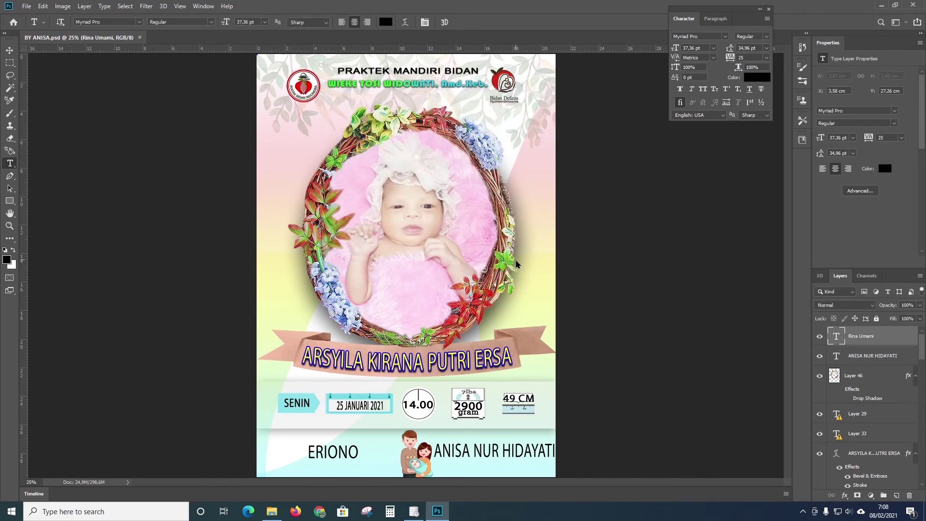
pyautogui.click(640, 257)
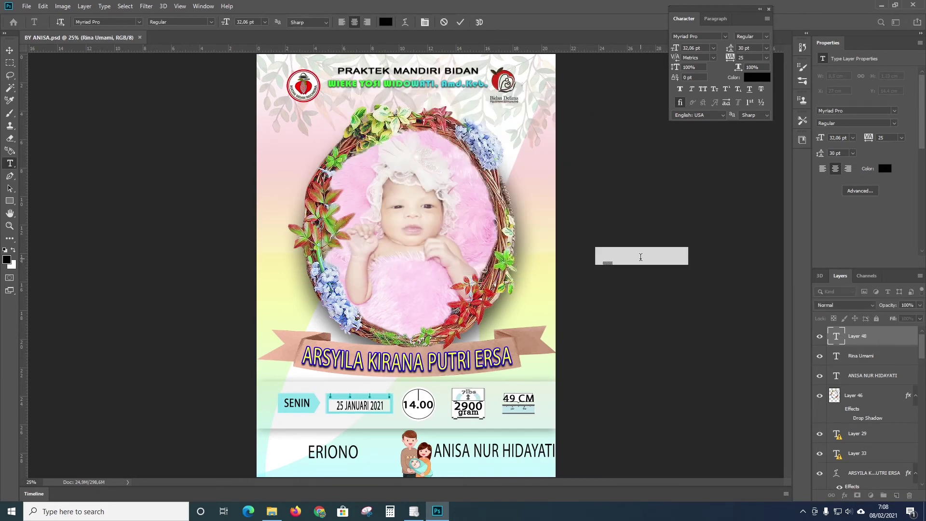
pyautogui.click(444, 22)
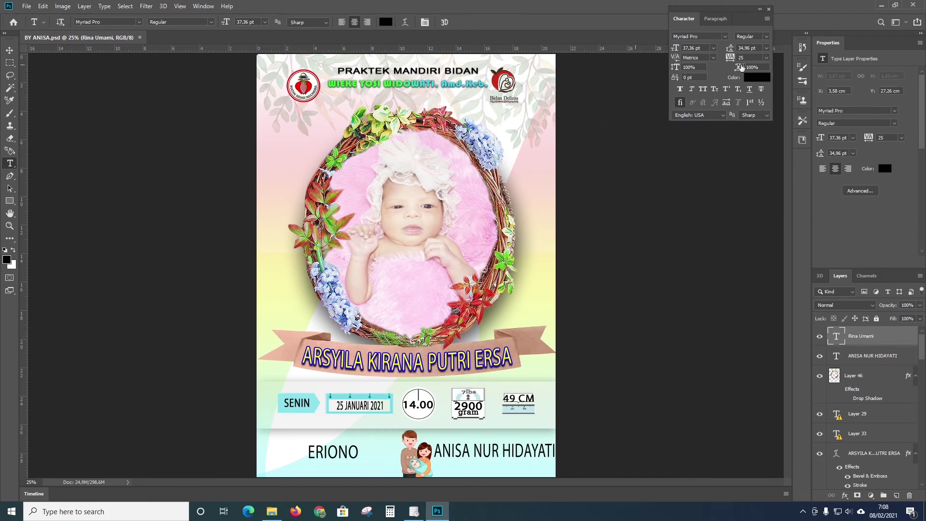
pyautogui.click(913, 6)
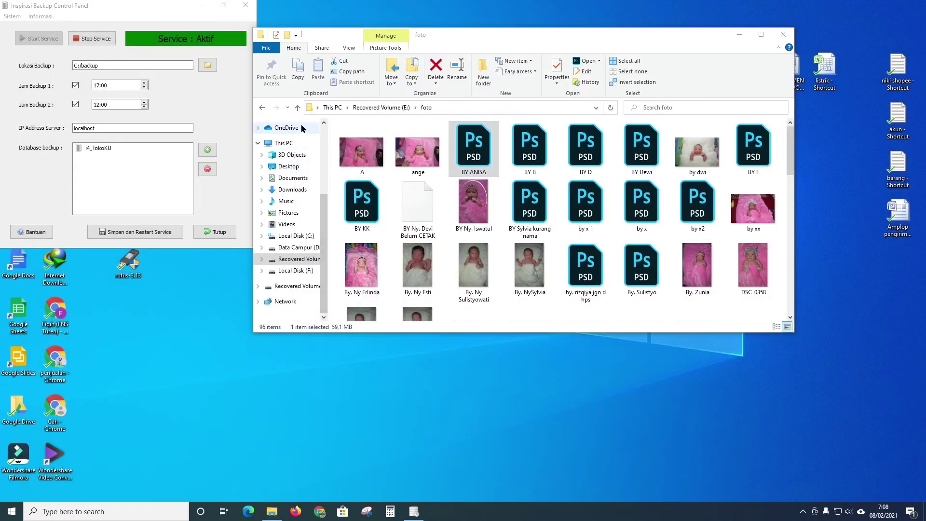
# Go to the Data pindahan 06-02-2021 folder on drive E: and check the midwife's service price list Word document
pyautogui.click(262, 108)
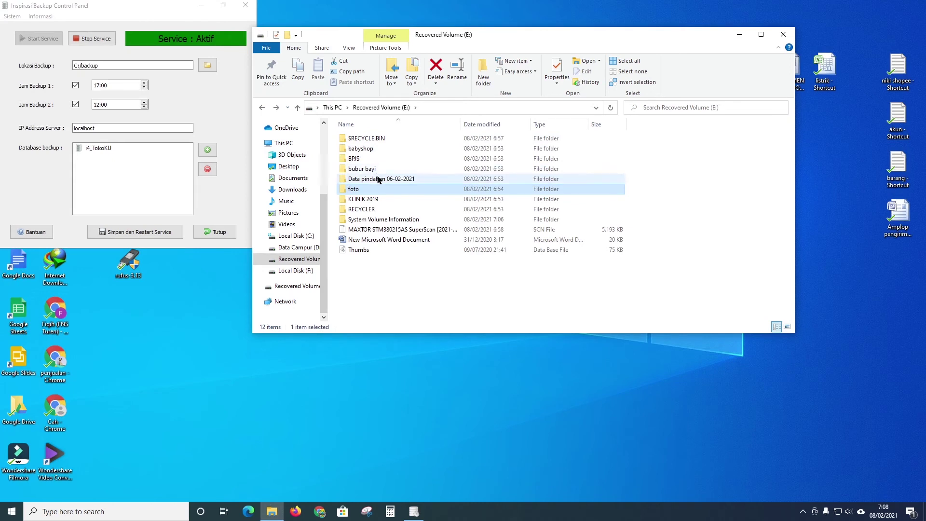
pyautogui.click(379, 179)
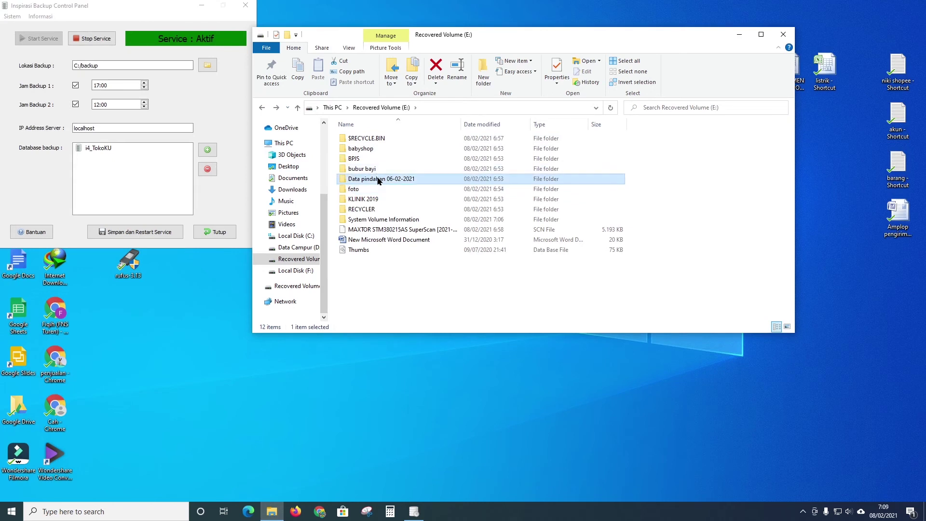
pyautogui.doubleClick(379, 180)
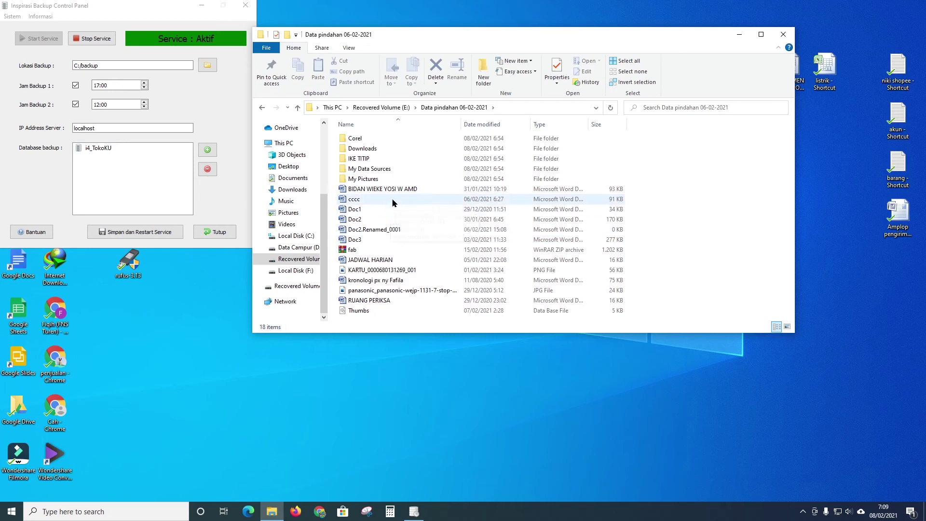
pyautogui.doubleClick(401, 189)
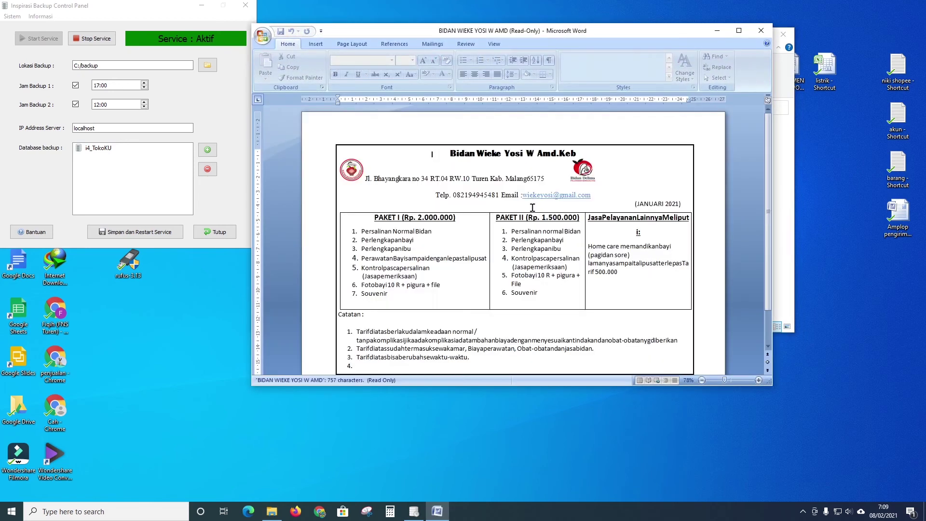
pyautogui.click(761, 30)
# Check the contents of the Corel folder, and view the RUNDOWN ONLINE CLASS IHCA - PMT PDF in My Pictures
pyautogui.doubleClick(369, 140)
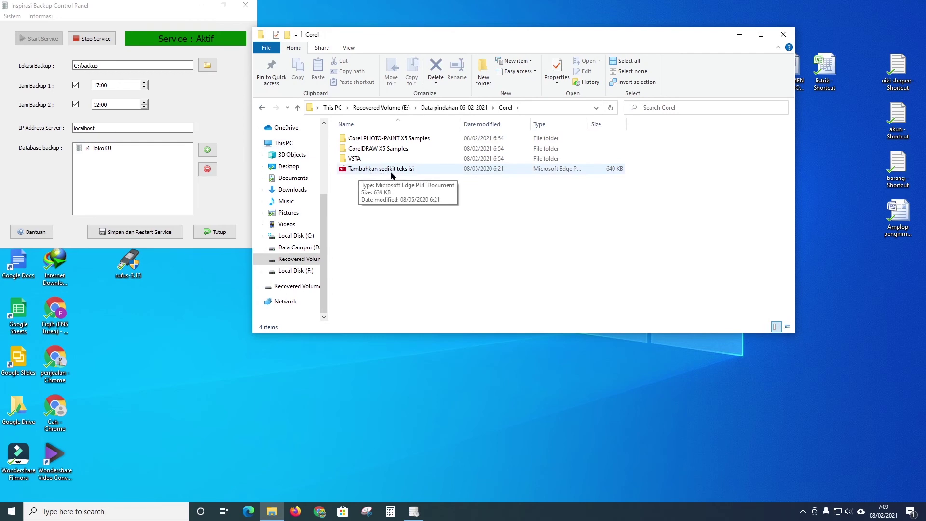
pyautogui.click(262, 107)
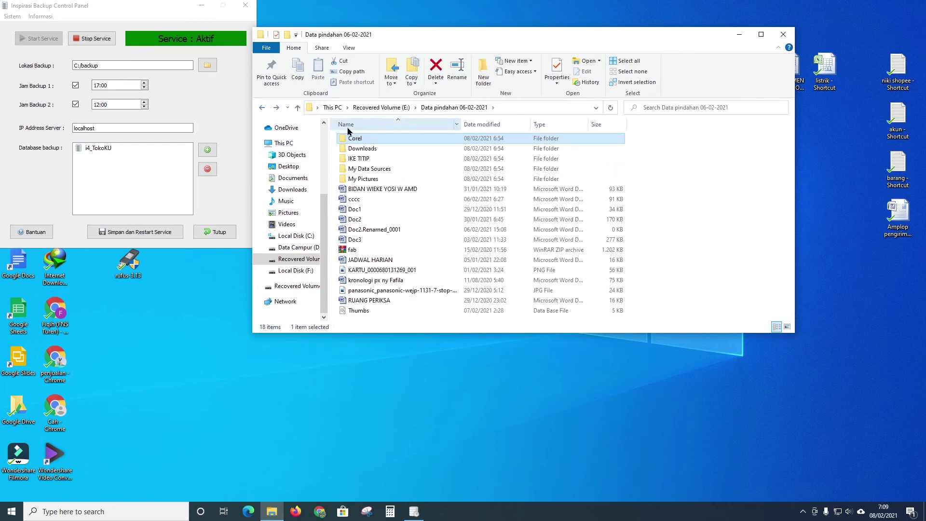
pyautogui.doubleClick(384, 179)
pyautogui.scroll(-8, 384, 181)
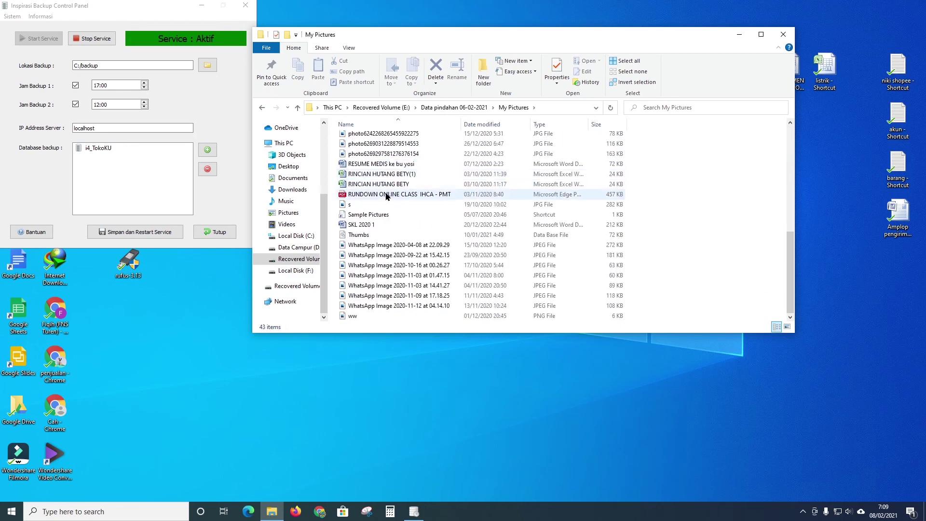
pyautogui.click(408, 198)
pyautogui.doubleClick(411, 195)
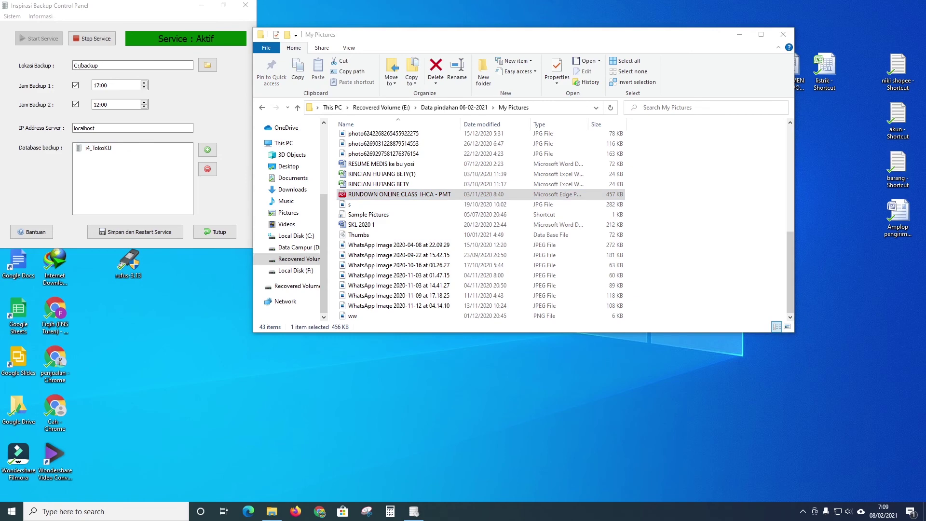
pyautogui.moveTo(830, 63); pyautogui.dragTo(780, 65)
pyautogui.click(889, 57)
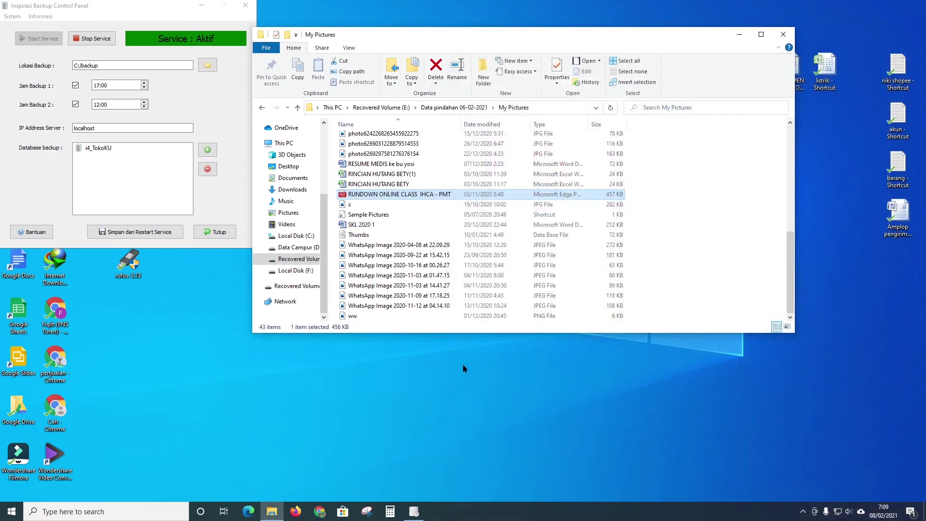
# Check the Excel contact-details workbook in My Pictures and close Excel, choosing to remove the unopened recovered files
pyautogui.scroll(8, 367, 241)
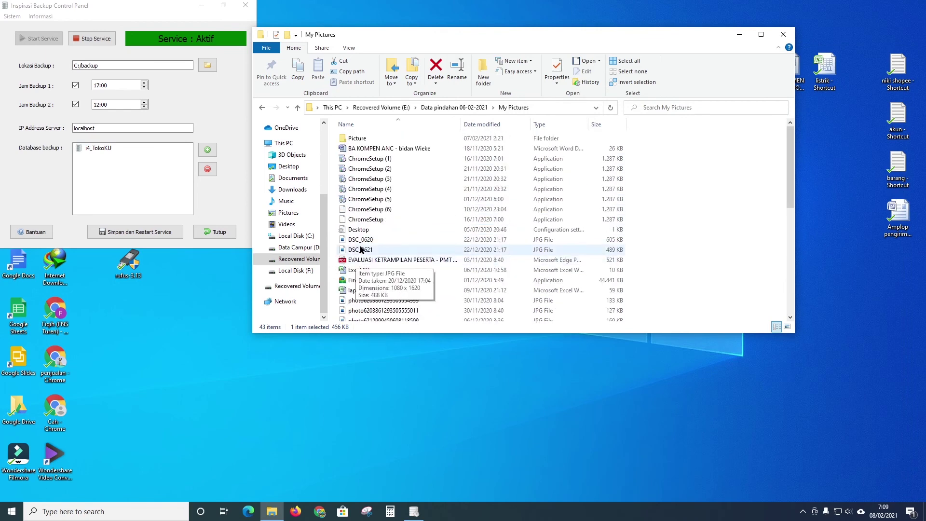
pyautogui.click(396, 261)
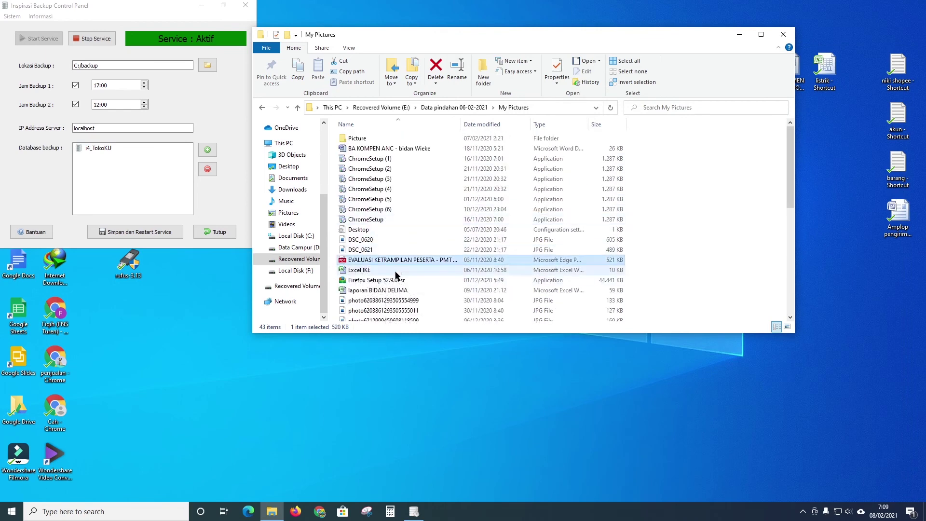
pyautogui.doubleClick(396, 272)
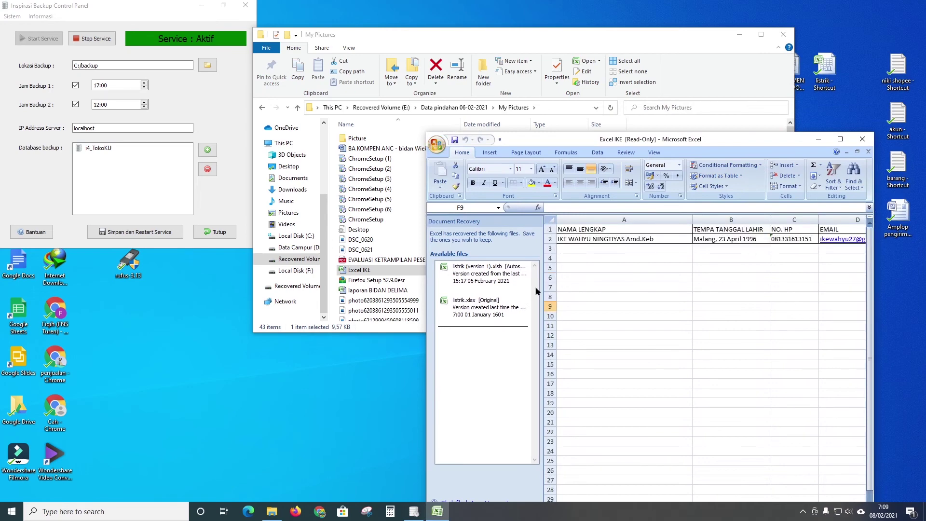
pyautogui.click(863, 139)
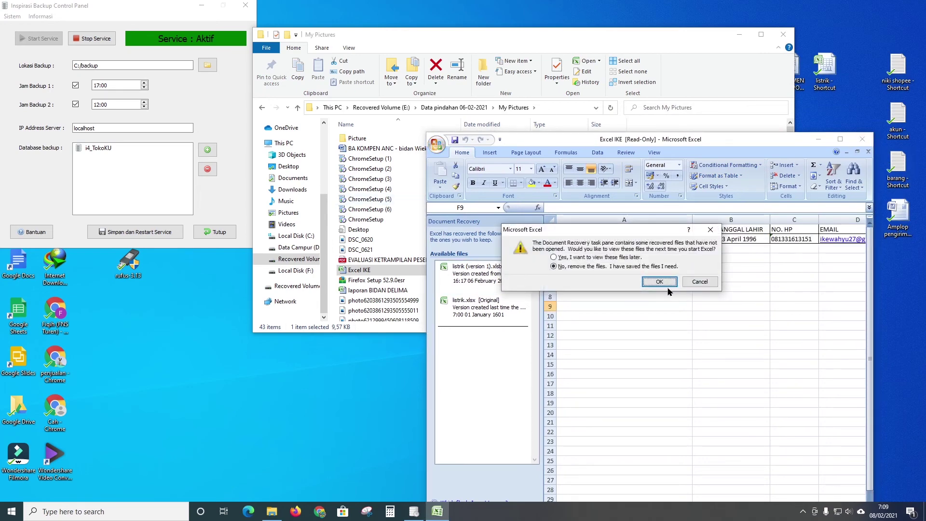
pyautogui.click(665, 284)
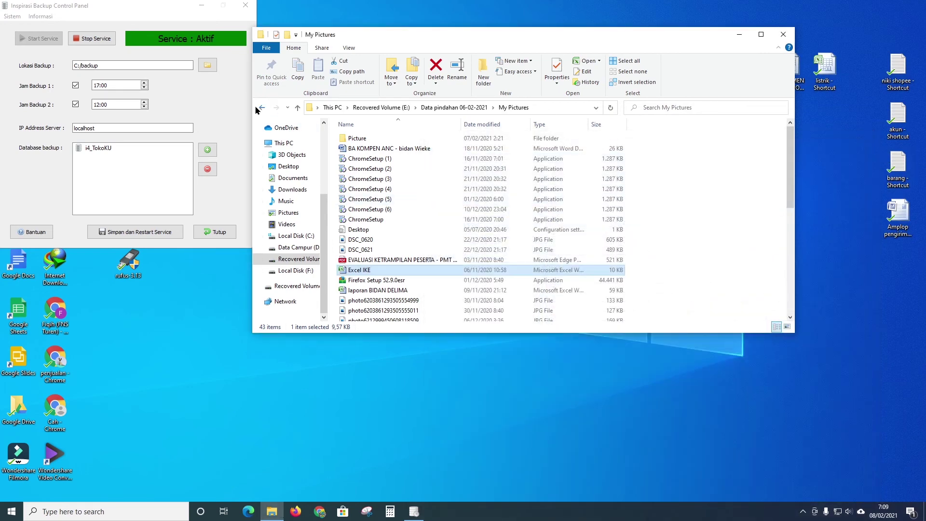
# View the BPJS card PNG in Data pindahan 06-02-2021, close it, and return to the root of Recovered Volume (E:)
pyautogui.click(259, 108)
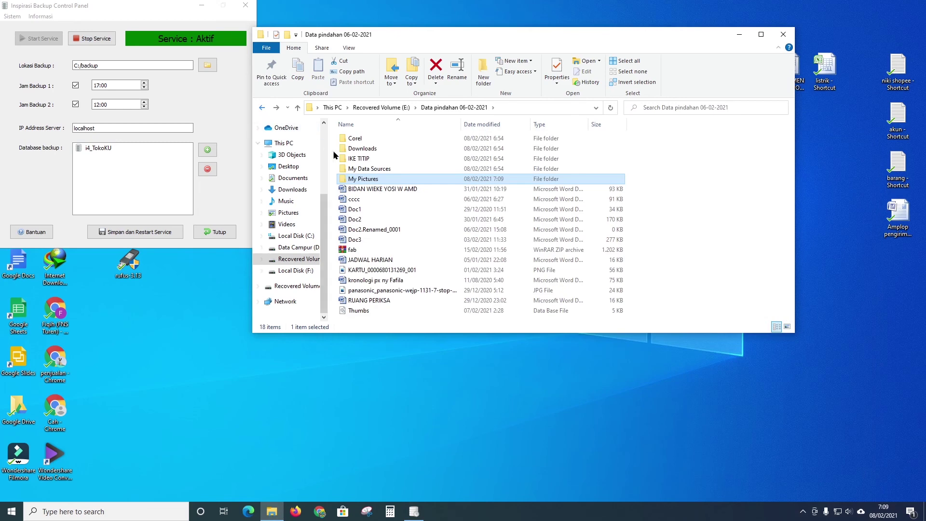
pyautogui.click(363, 241)
pyautogui.doubleClick(395, 270)
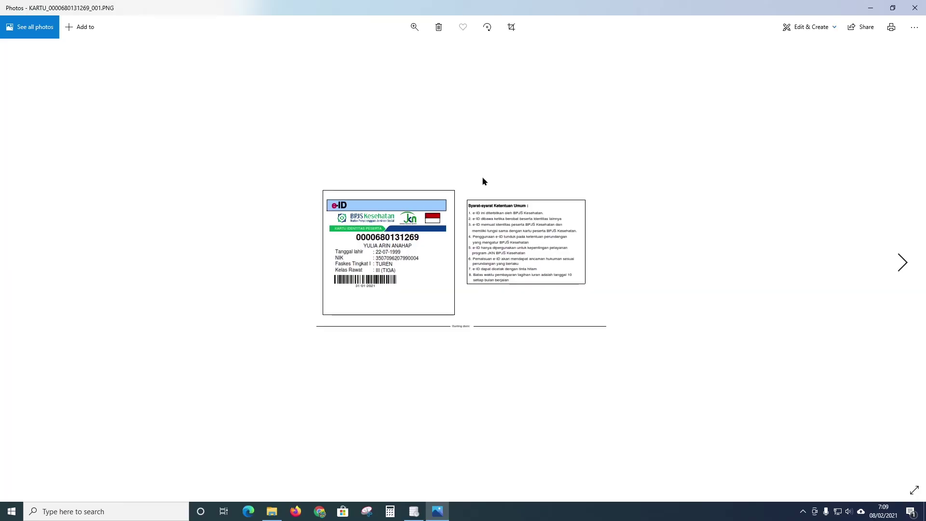
pyautogui.click(916, 7)
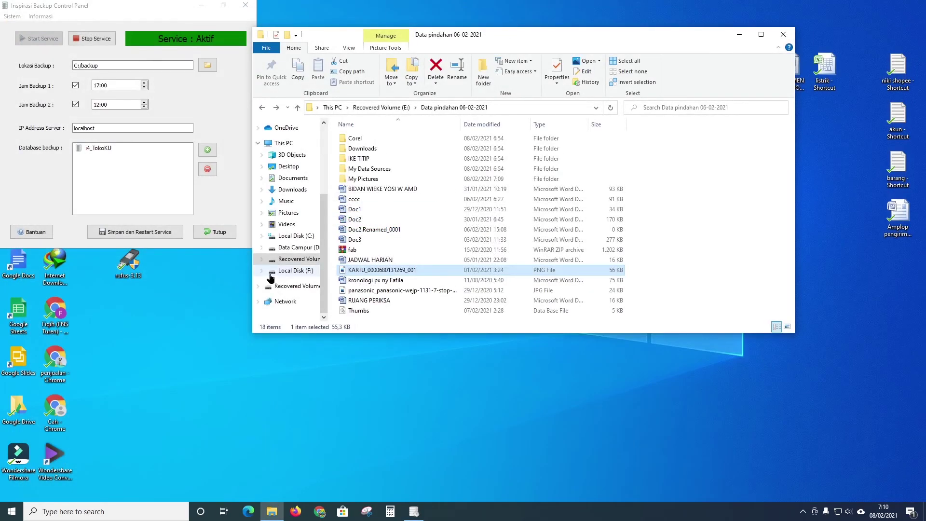
pyautogui.click(292, 263)
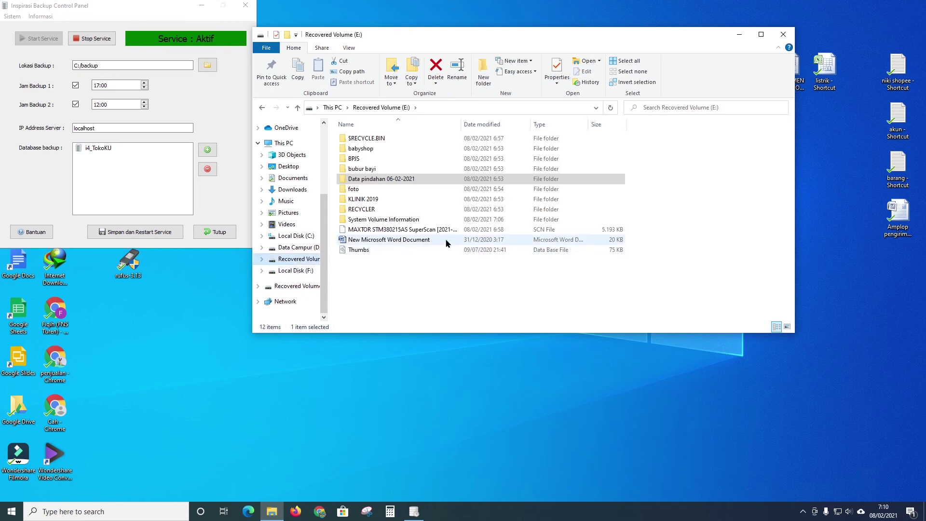